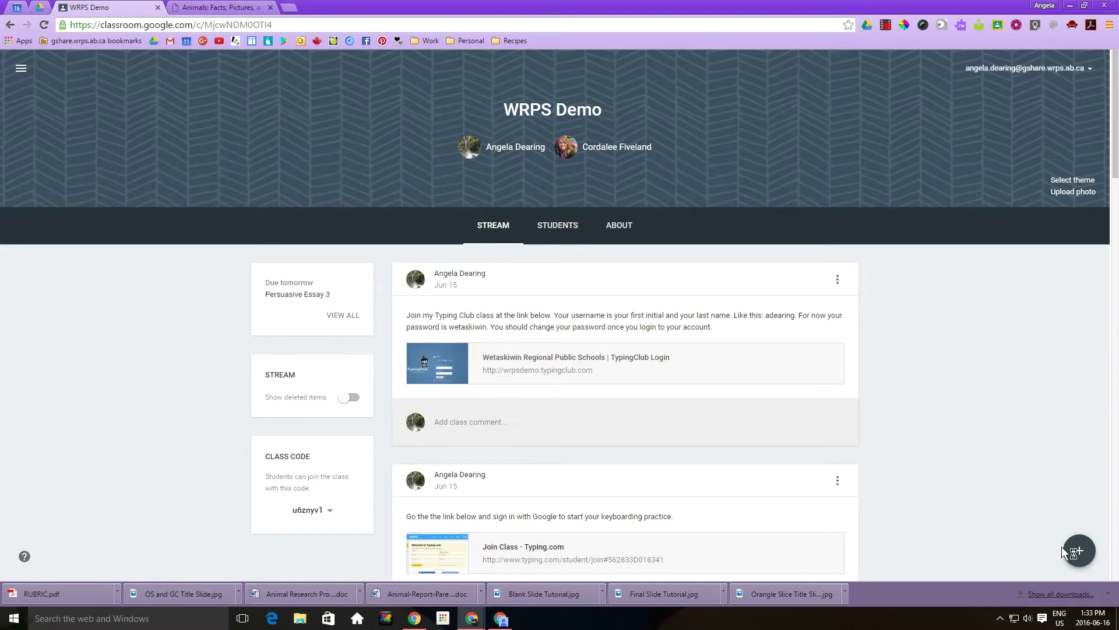
- Create a new assignment titled 'Animal Research Report' with the pasted research instructions
left_click(1081, 553)
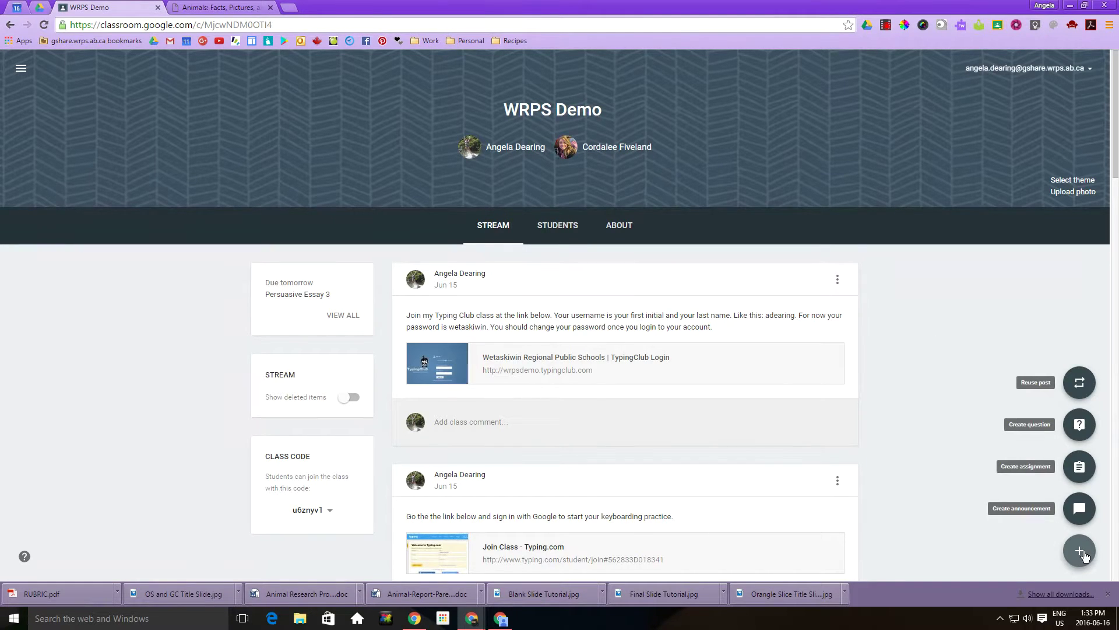
left_click(1080, 468)
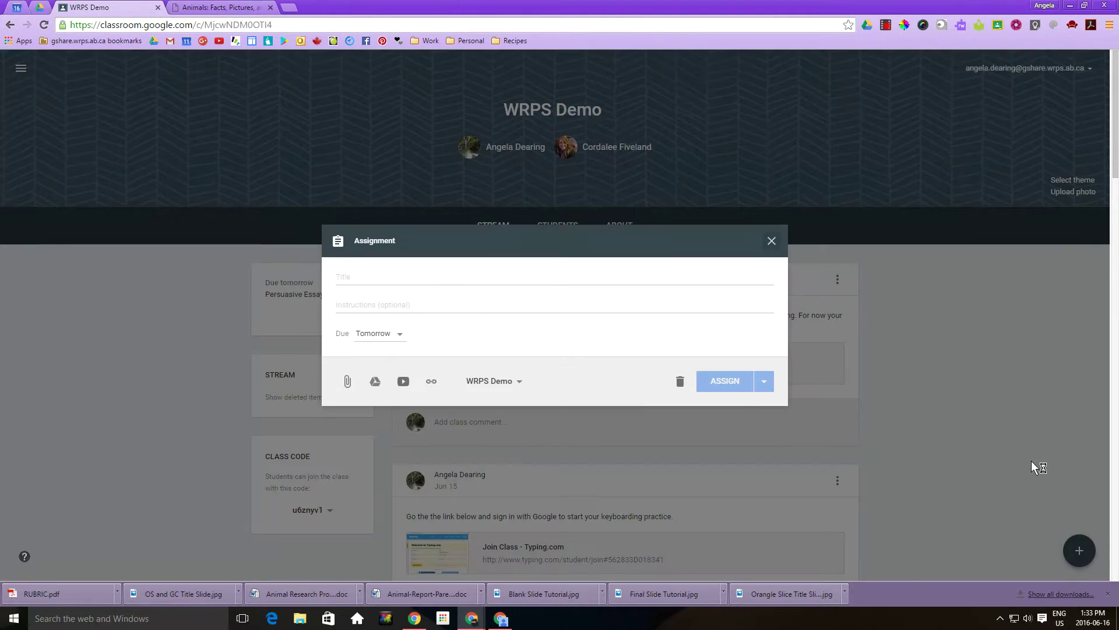
left_click(352, 278)
type("Animal")
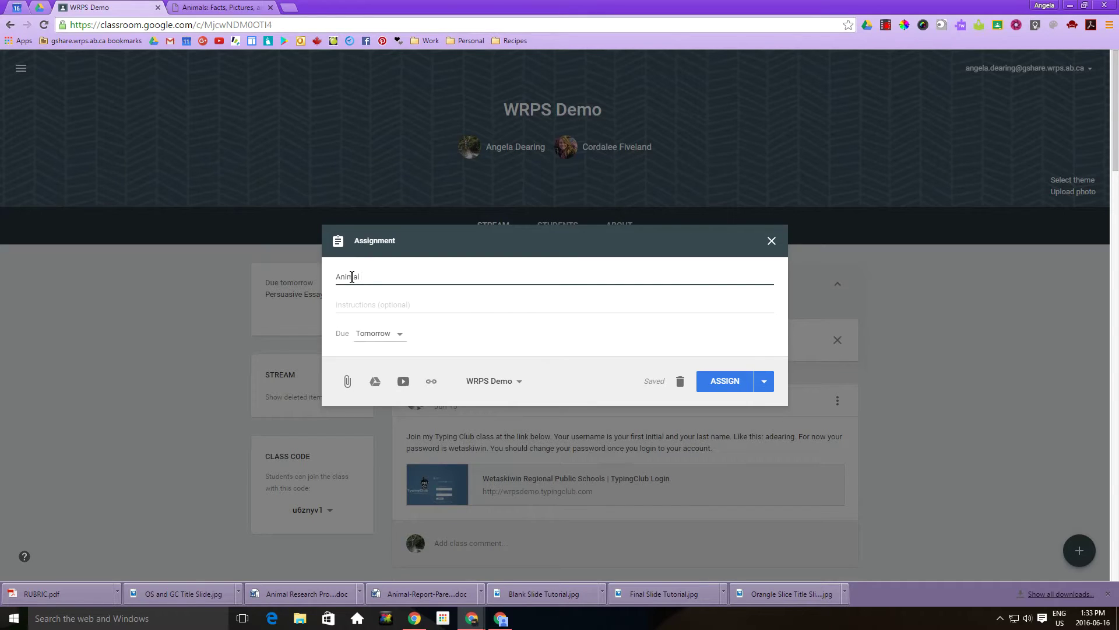
type(" Research")
type(" Rerpo")
key("BackSpace")
key("BackSpace")
key("BackSpace")
type("port")
key("Tab")
type("Use the link to go to the National Geographic Kids page on animals.  Choose an animal from their site and use the information on the site to write your report.")
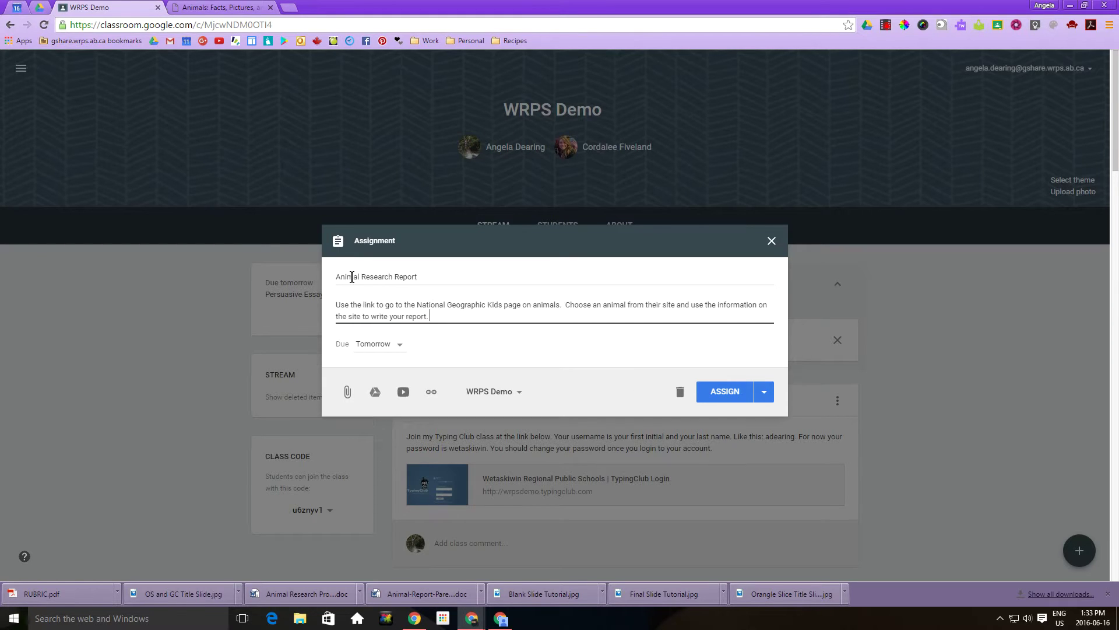
- Set the assignment's due date to Jun 24
left_click(393, 352)
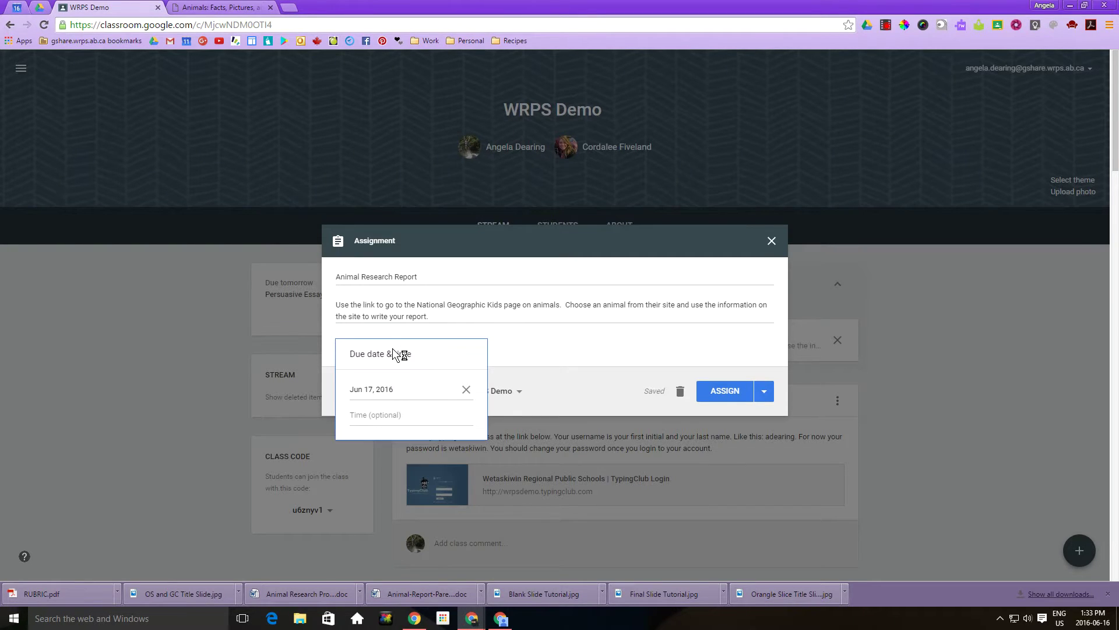
left_click(382, 388)
left_click(452, 503)
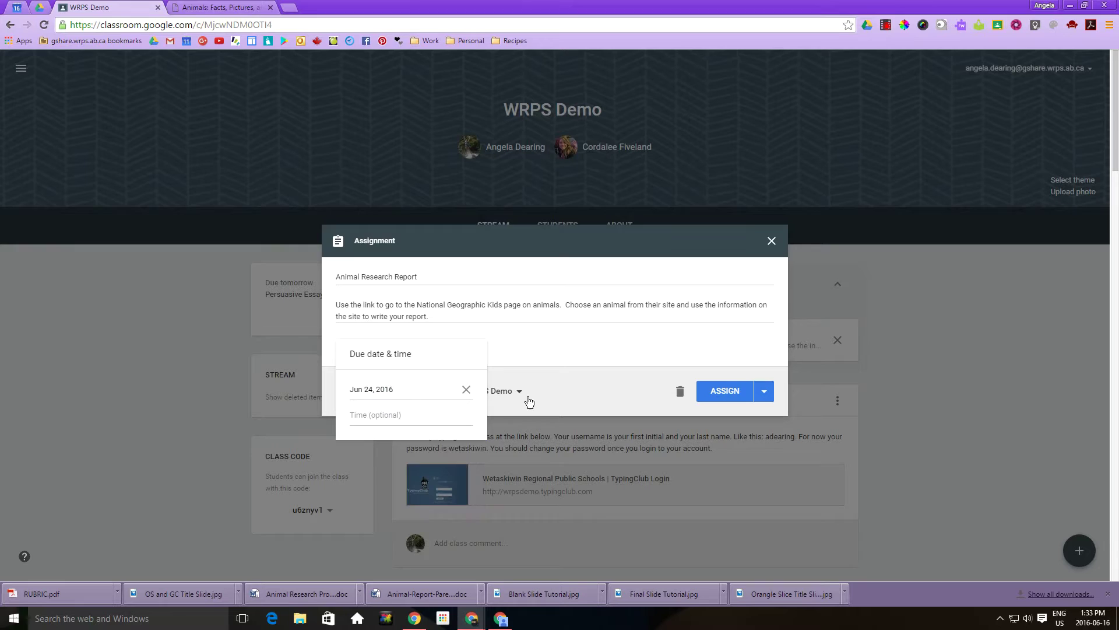
left_click(538, 344)
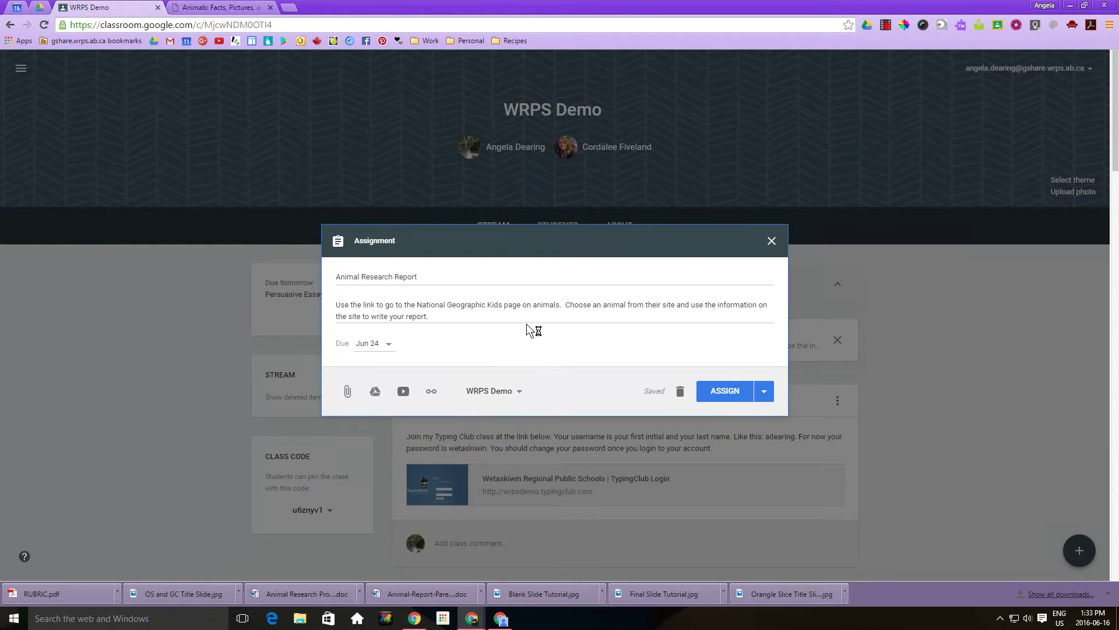
- Attach the National Geographic Kids animals page link to the assignment
left_click(432, 393)
left_click(250, 8)
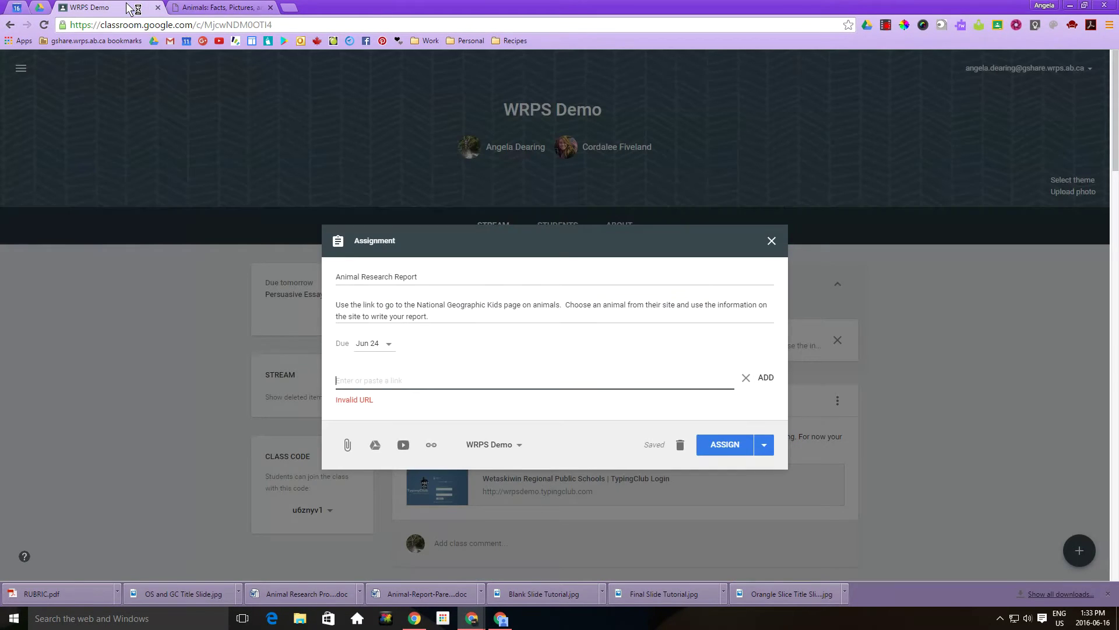
left_click(101, 7)
type("http://kids.nationalgeographic.com/animals/")
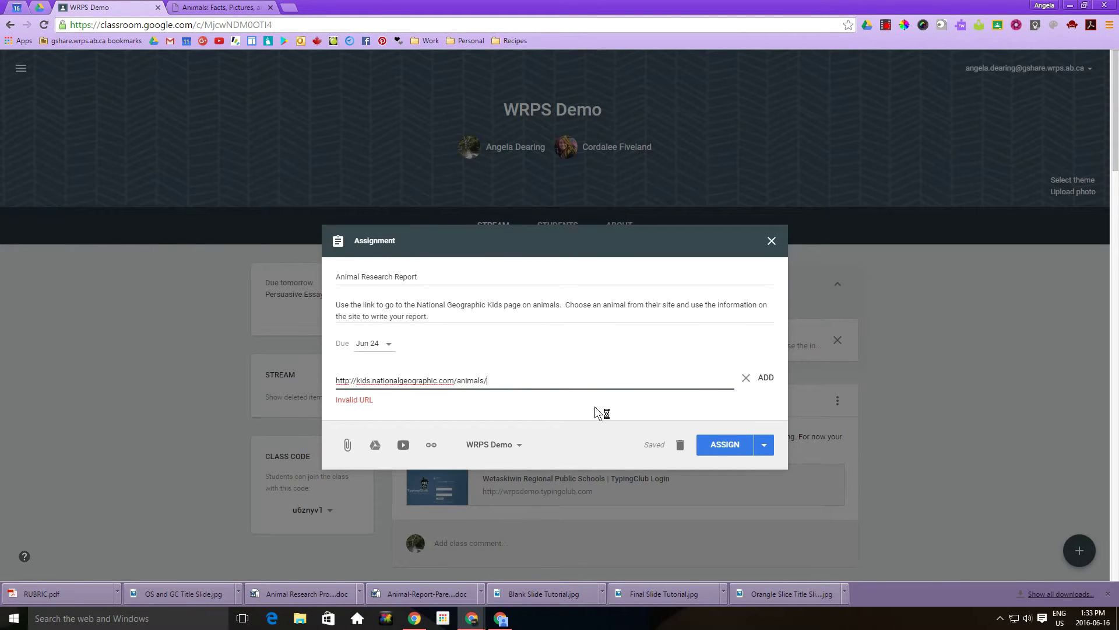
left_click(765, 378)
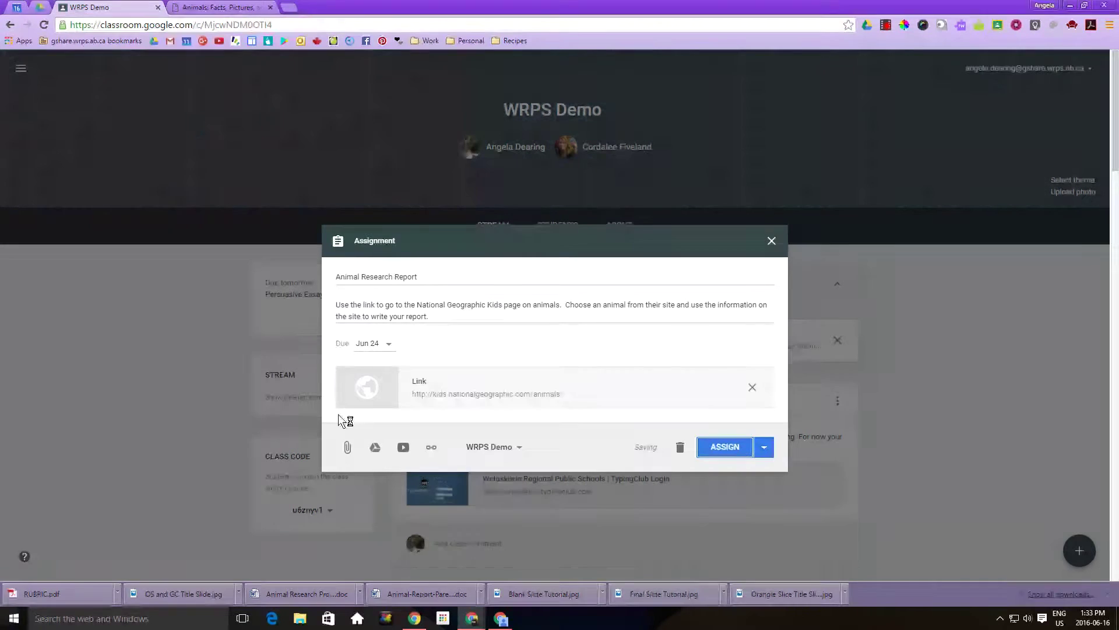
- Attach the Animal Research Report doc from Drive with a copy for each student
left_click(376, 448)
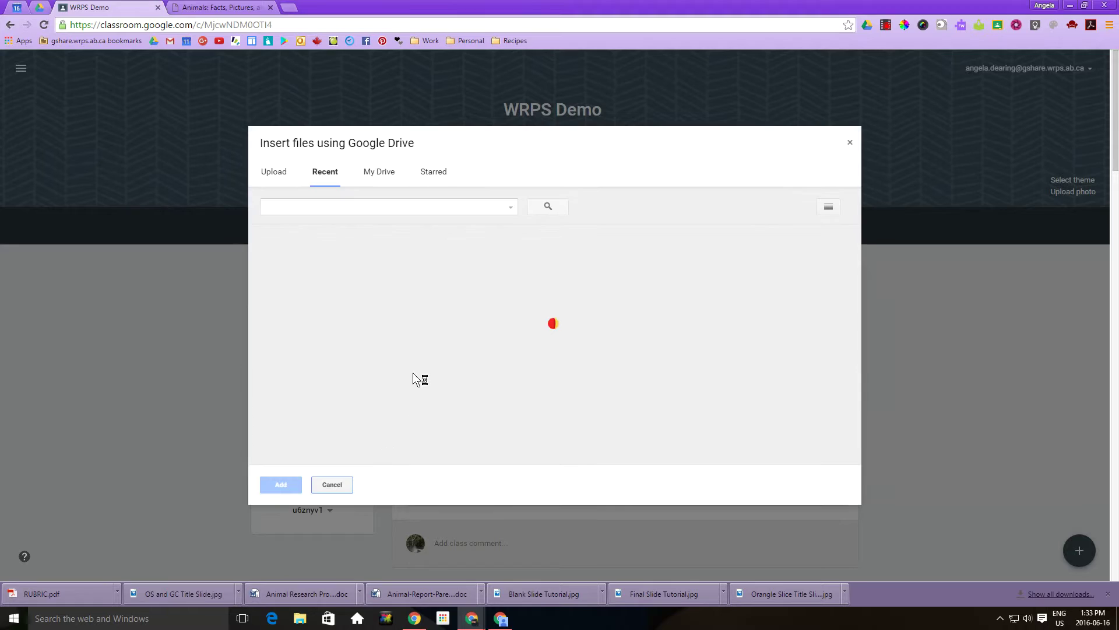
left_click(410, 293)
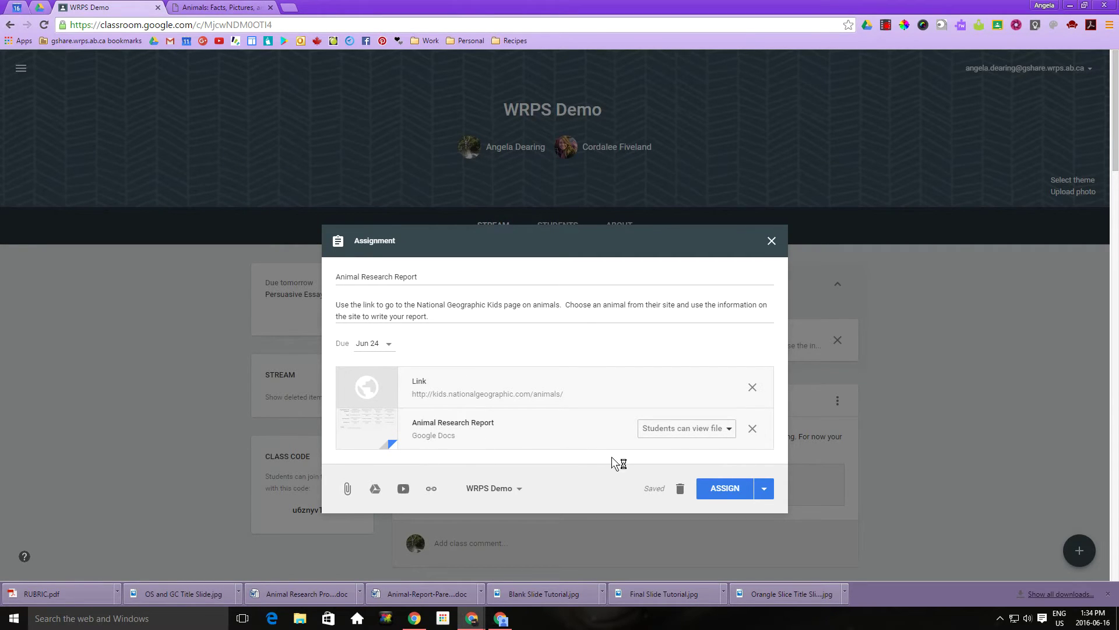
left_click(728, 431)
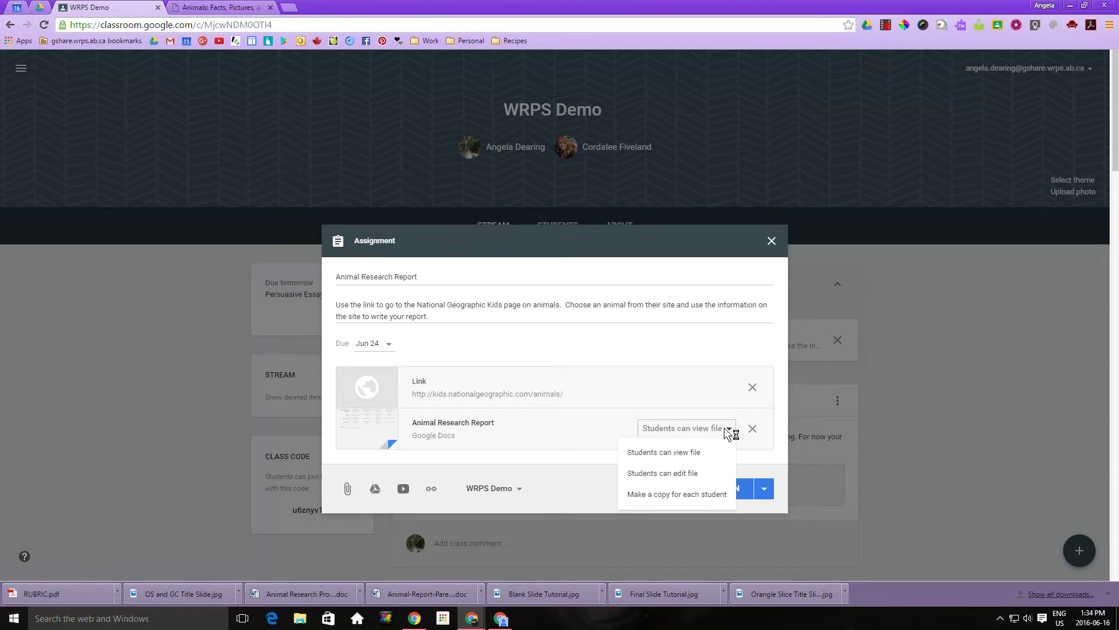
left_click(665, 497)
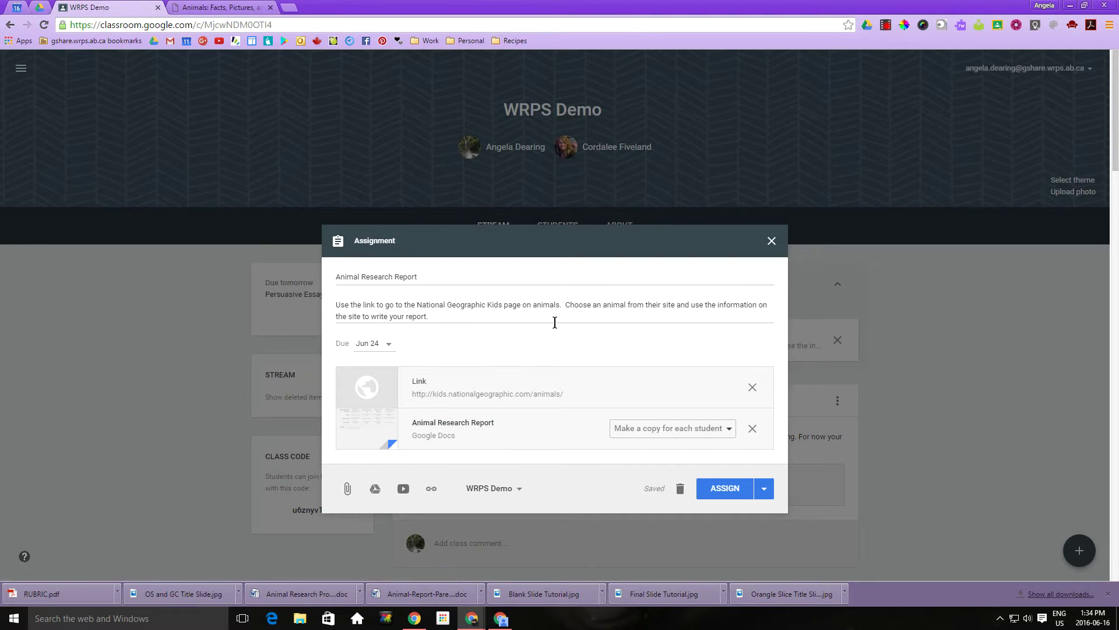
- Post the Animal Research Report assignment to the class
left_click(722, 496)
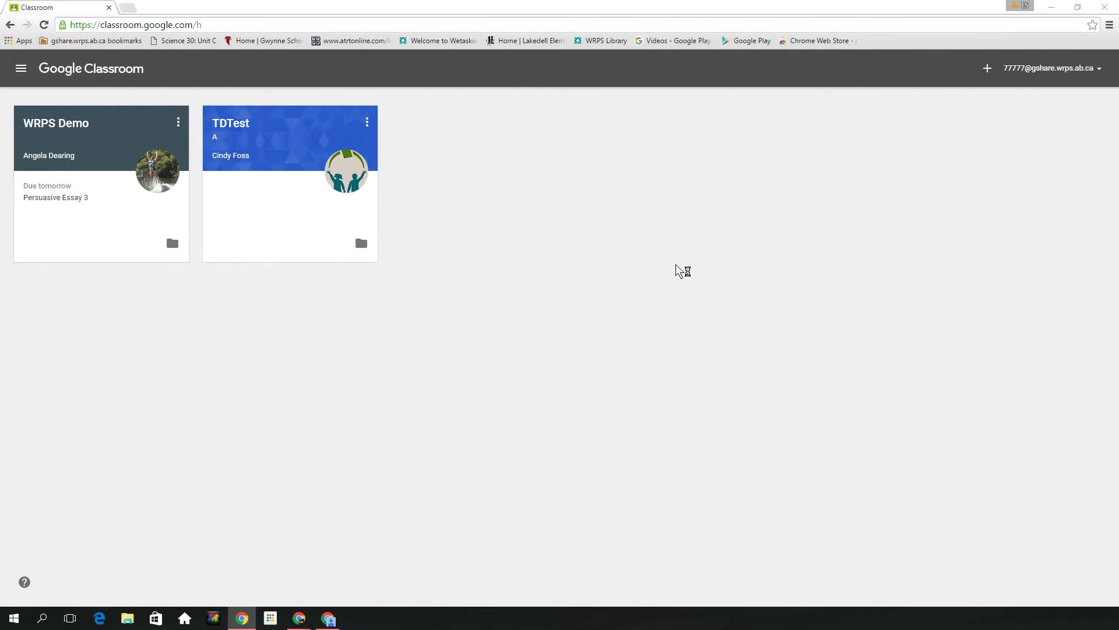
- As the student, open Animal Research Report in WRPS Demo and dismiss the introduction tip
left_click(60, 126)
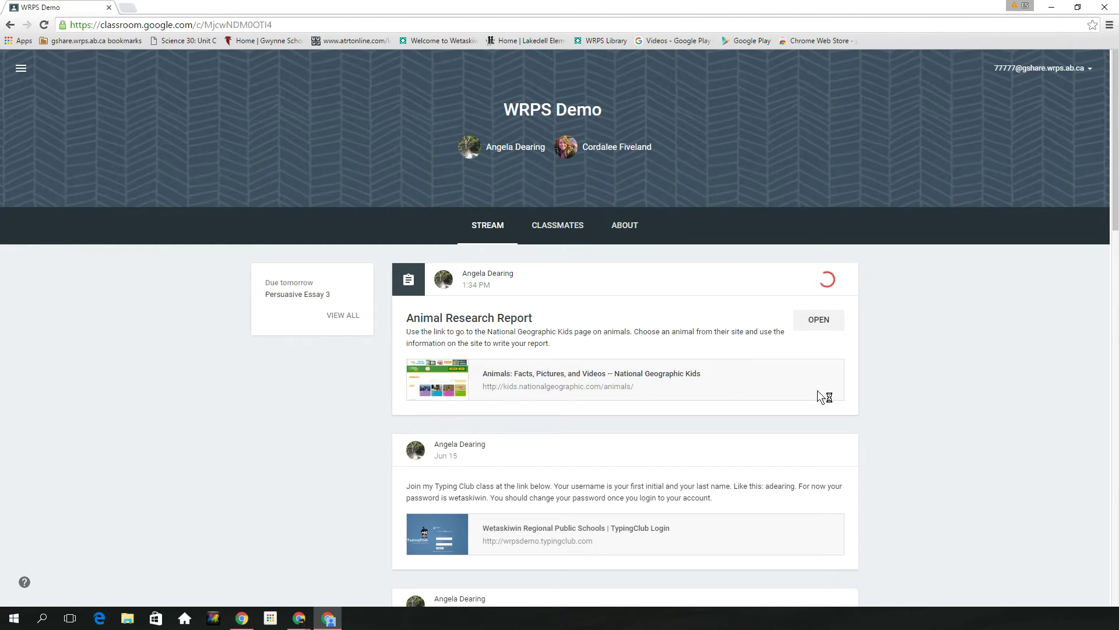
left_click(820, 321)
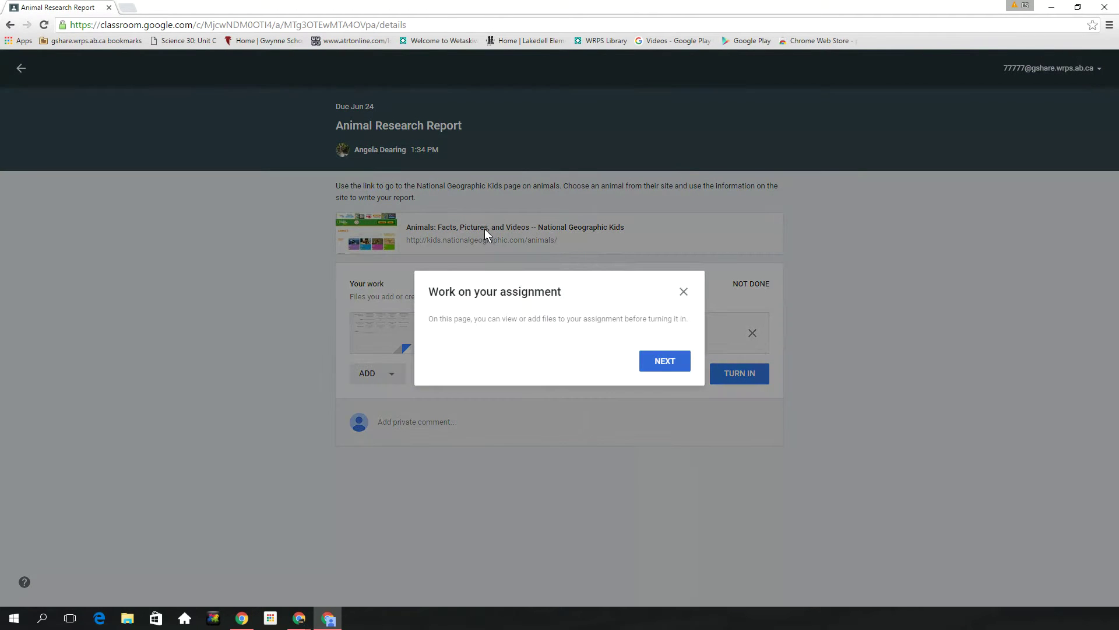
left_click(686, 293)
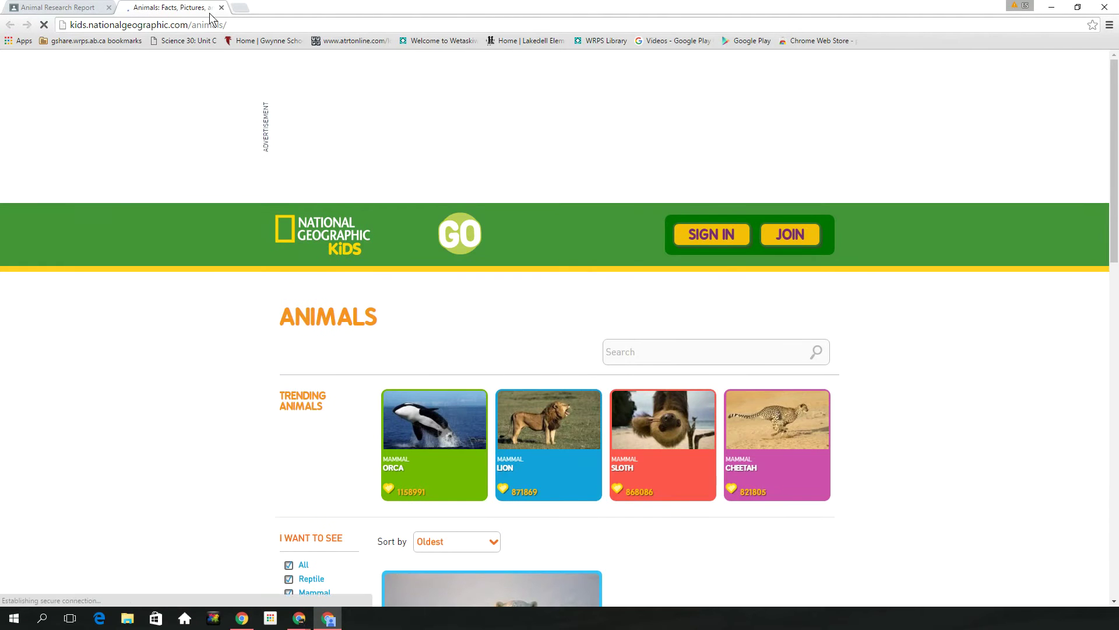
- Return from the National Geographic Kids page to the Classroom assignment tab
left_click(66, 7)
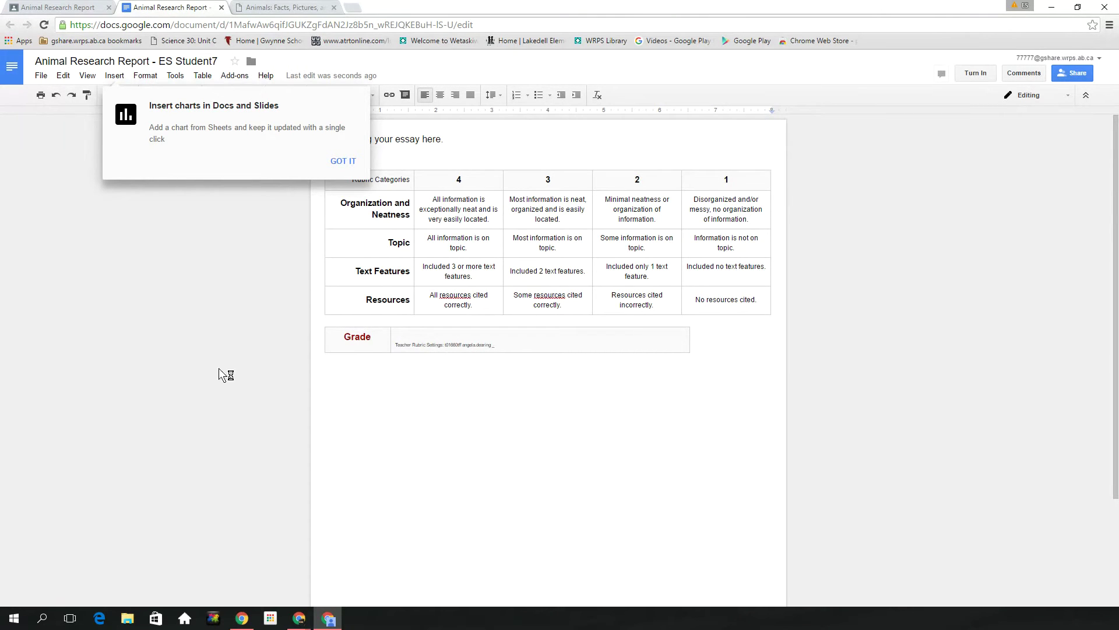
- Dismiss the charts tip, select the placeholder essay line, and return to the assignment
left_click(333, 161)
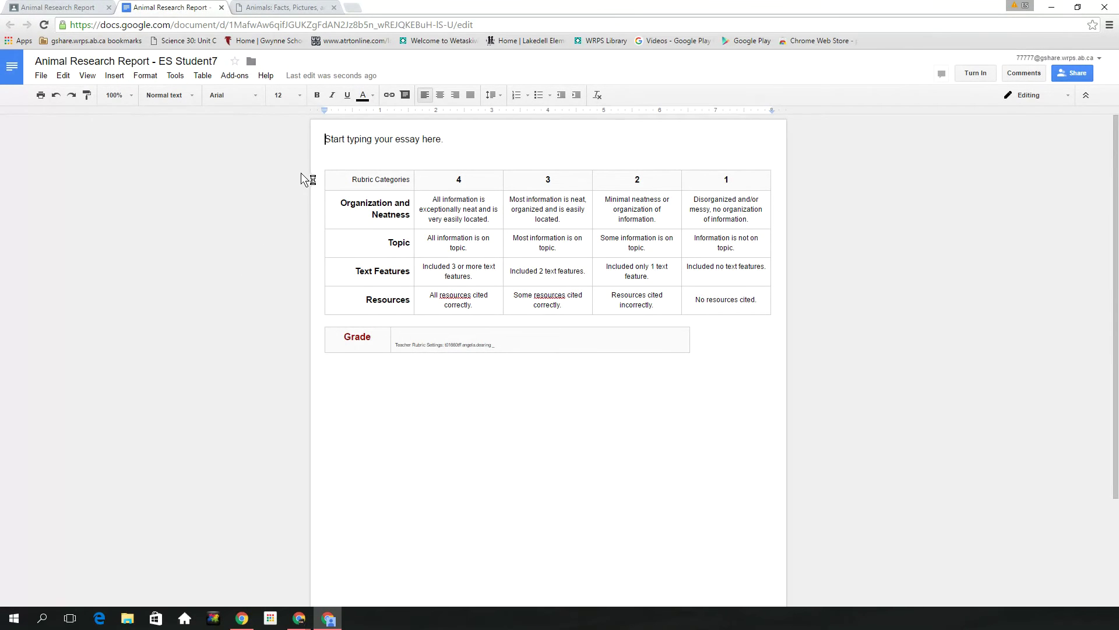
left_click_drag(324, 138, 474, 145)
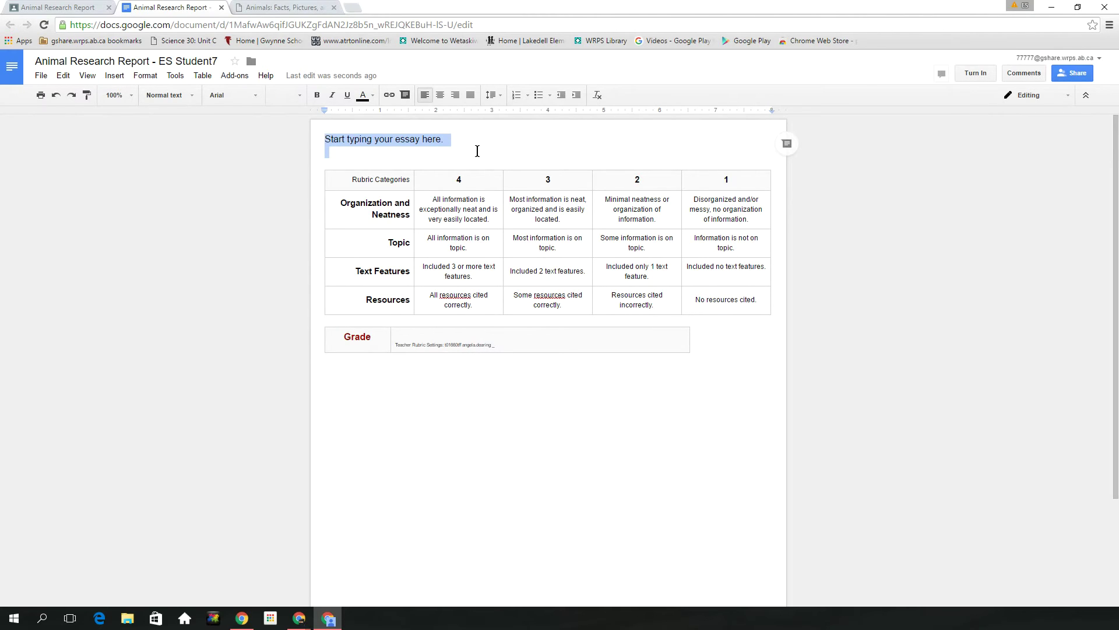
left_click(53, 8)
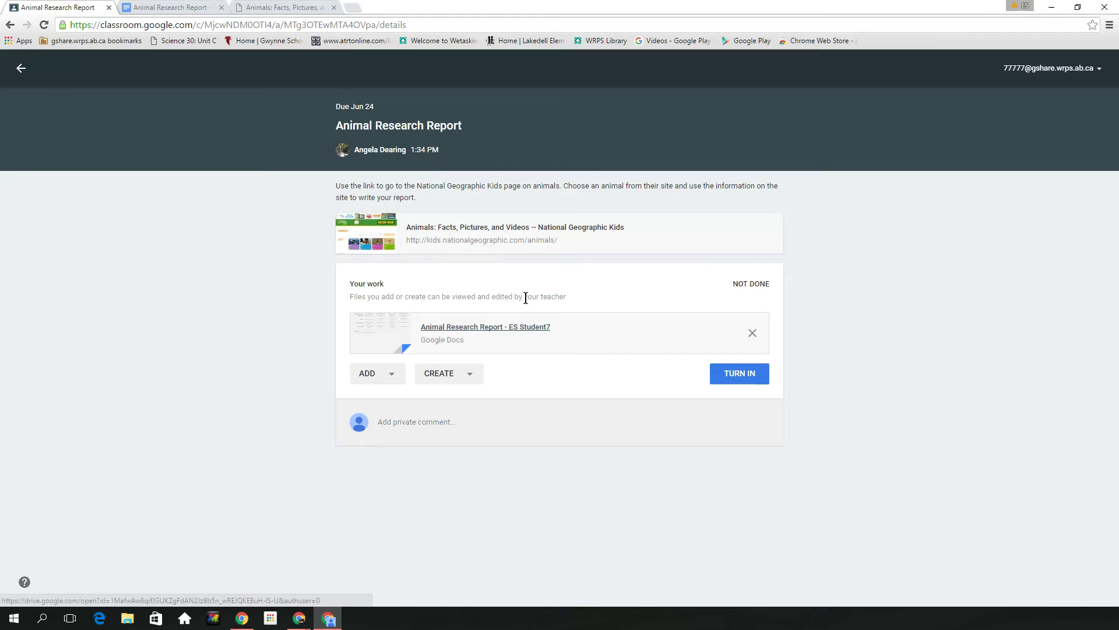
- Turn in the student's Animal Research Report and confirm the submission
left_click(734, 377)
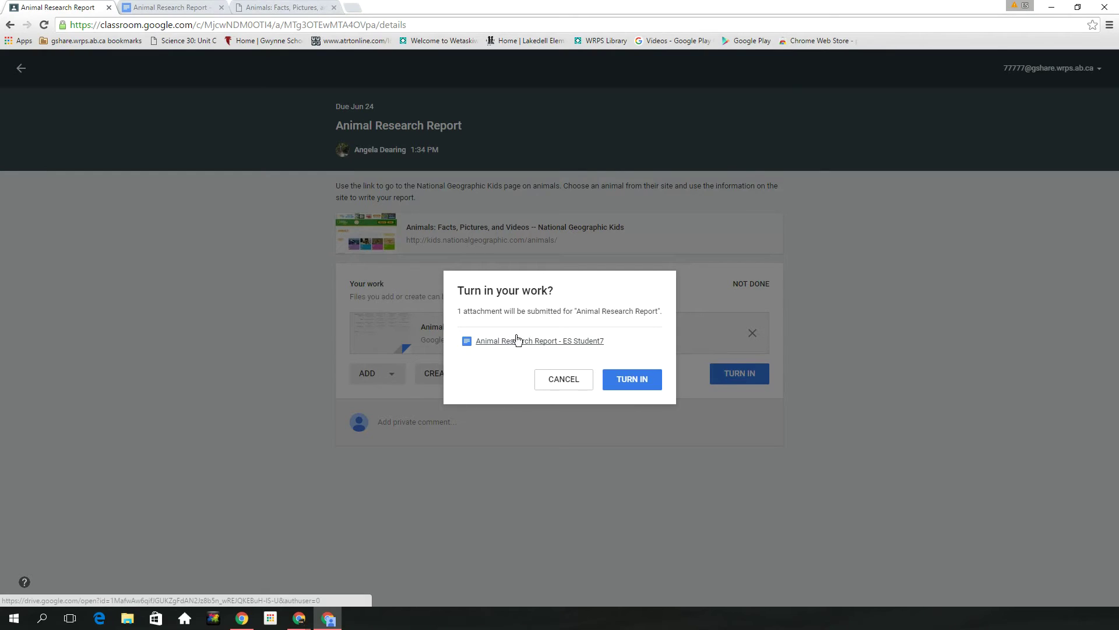
left_click(632, 382)
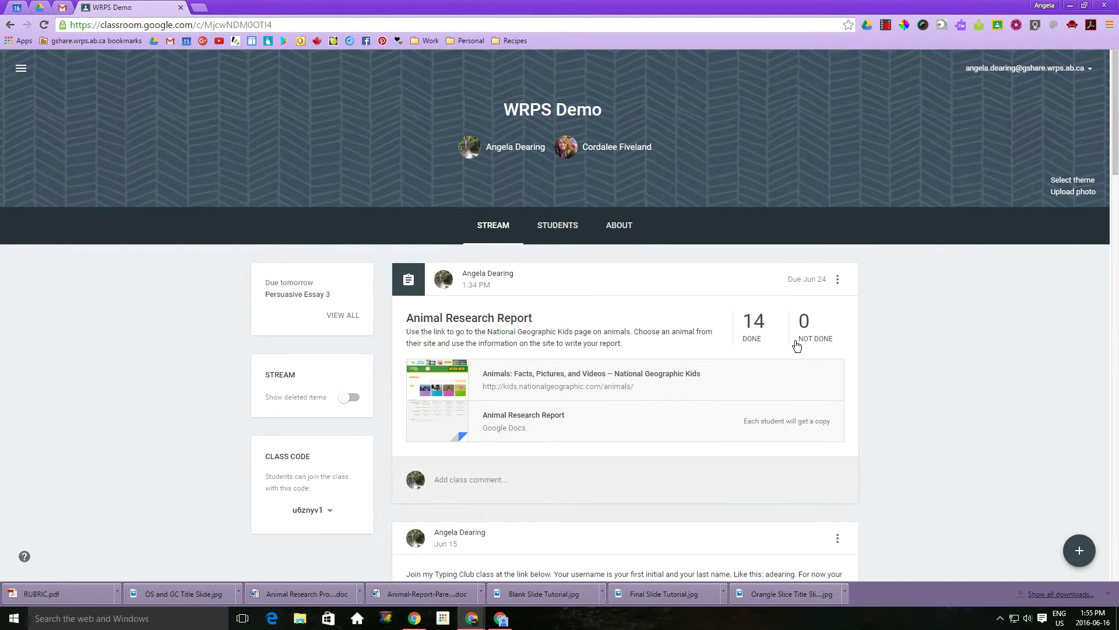
- Open the Student Work list from the assignment's 14 Done count
left_click(752, 332)
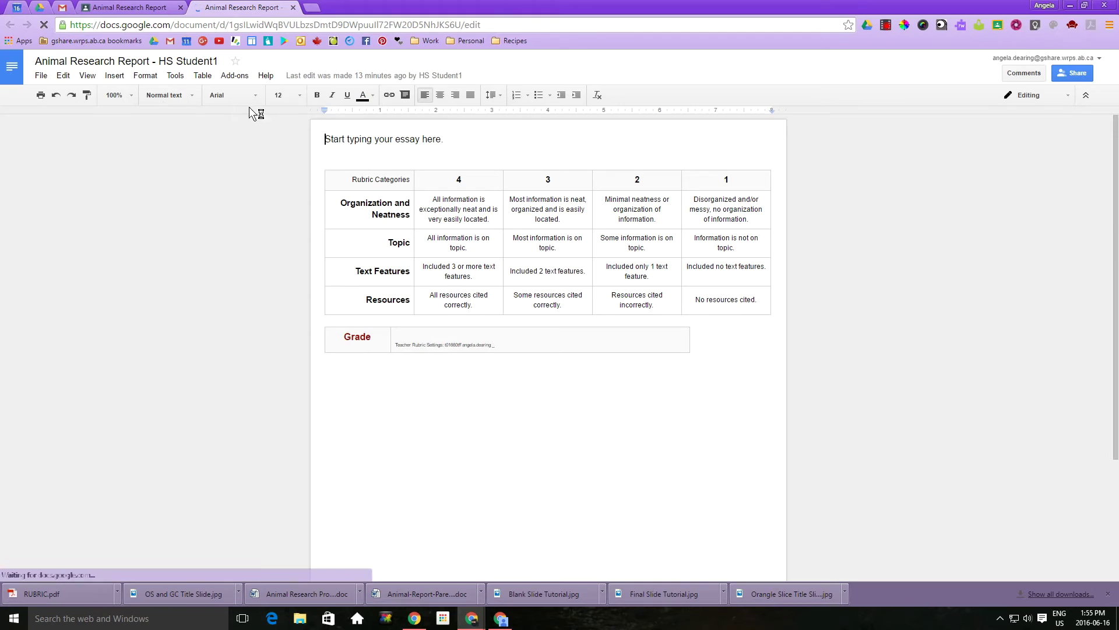
- Score HS Student1's report 4, 3, 3, 3 in OrangeSlice Teacher Rubric and process the grade
left_click(233, 77)
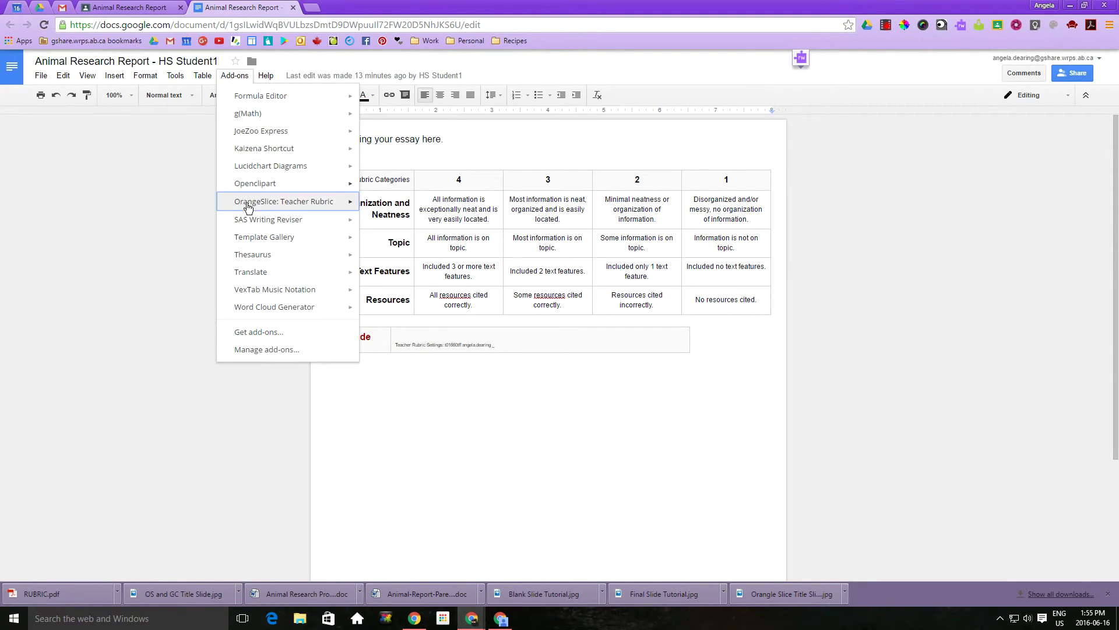
mouse_move(284, 202)
left_click(390, 206)
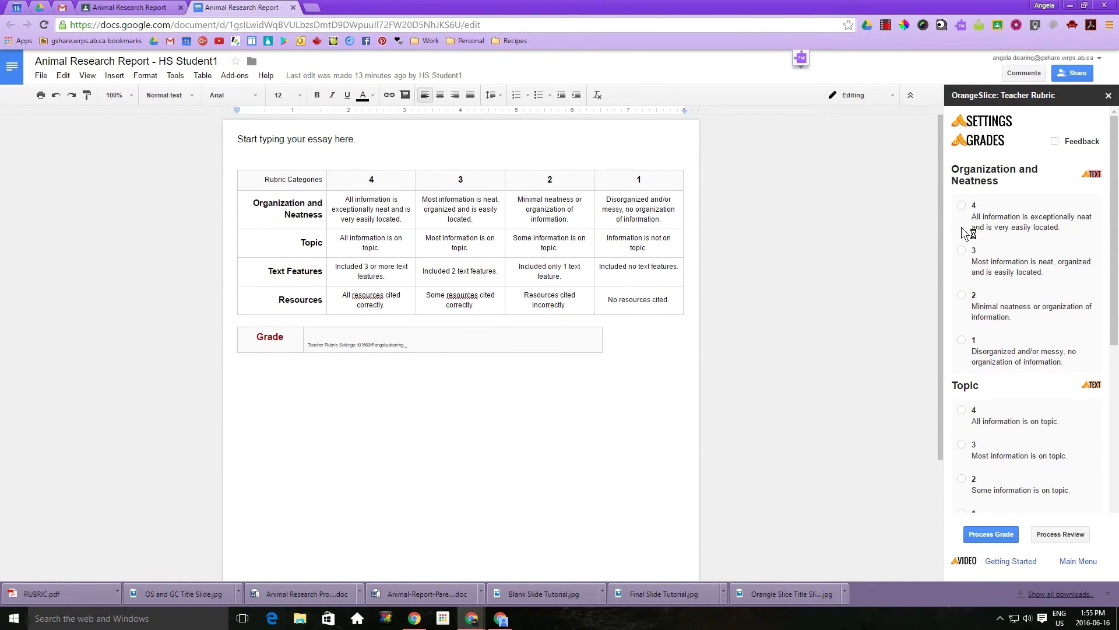
left_click(962, 205)
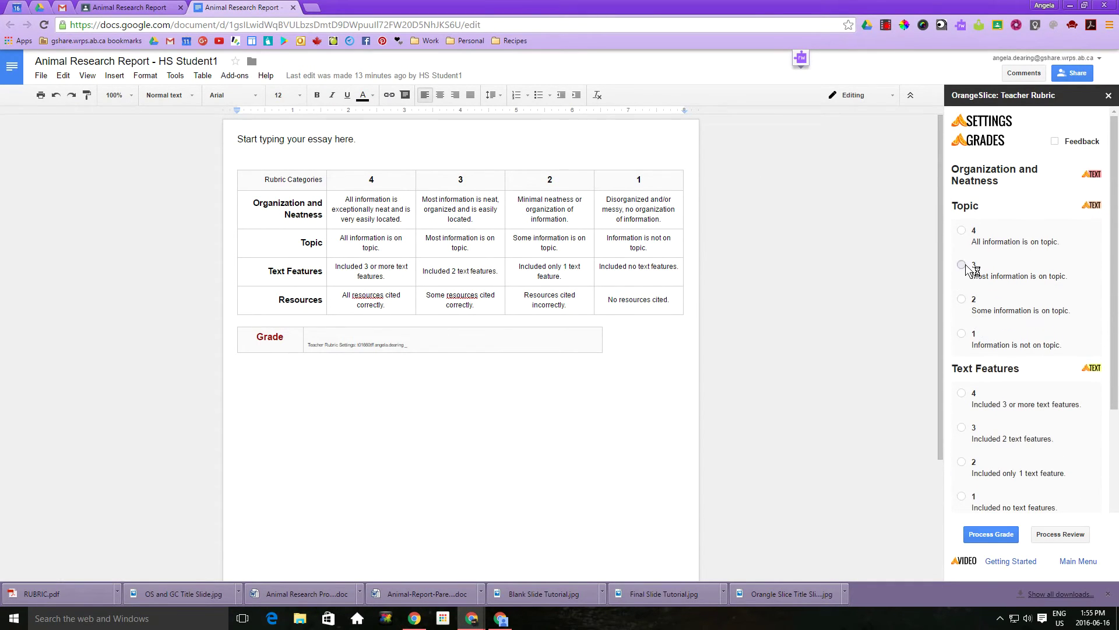
left_click(964, 270)
left_click(964, 290)
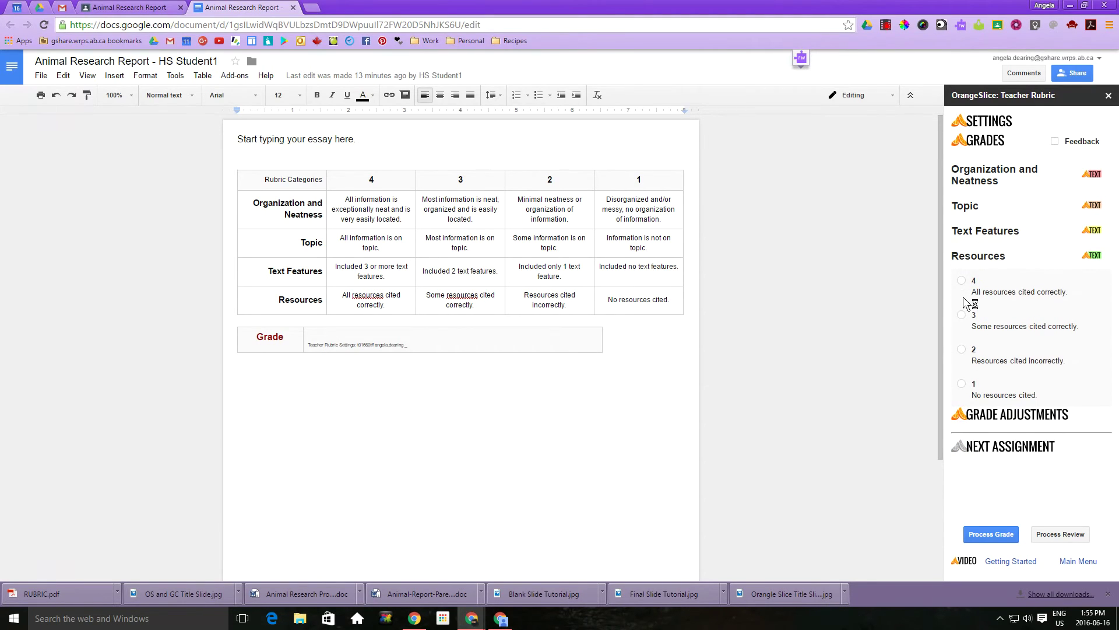
left_click(962, 316)
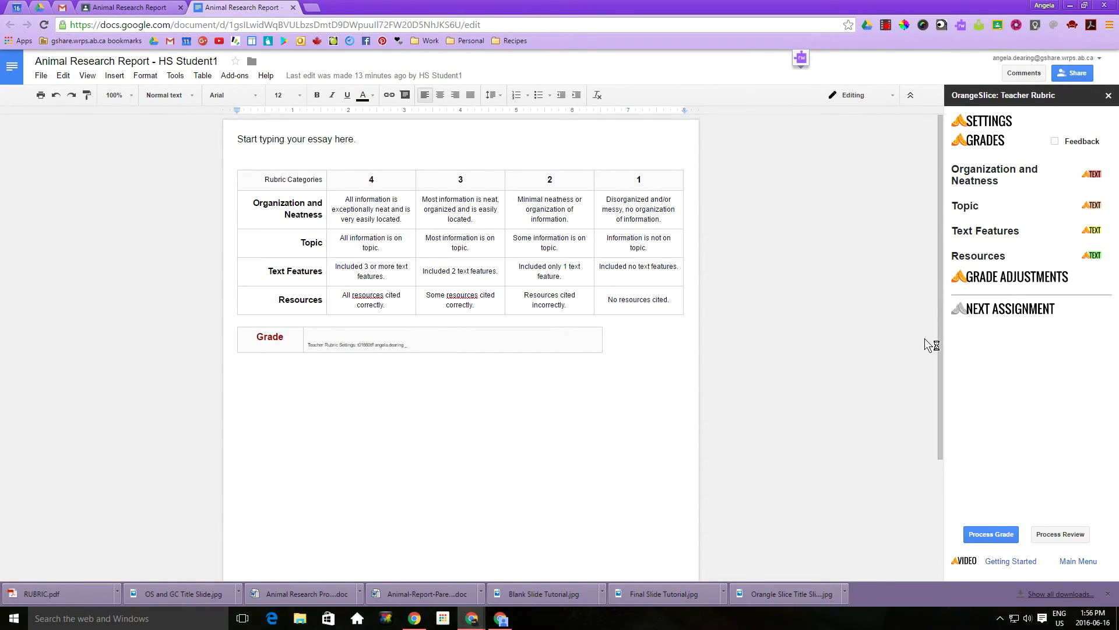
left_click(984, 537)
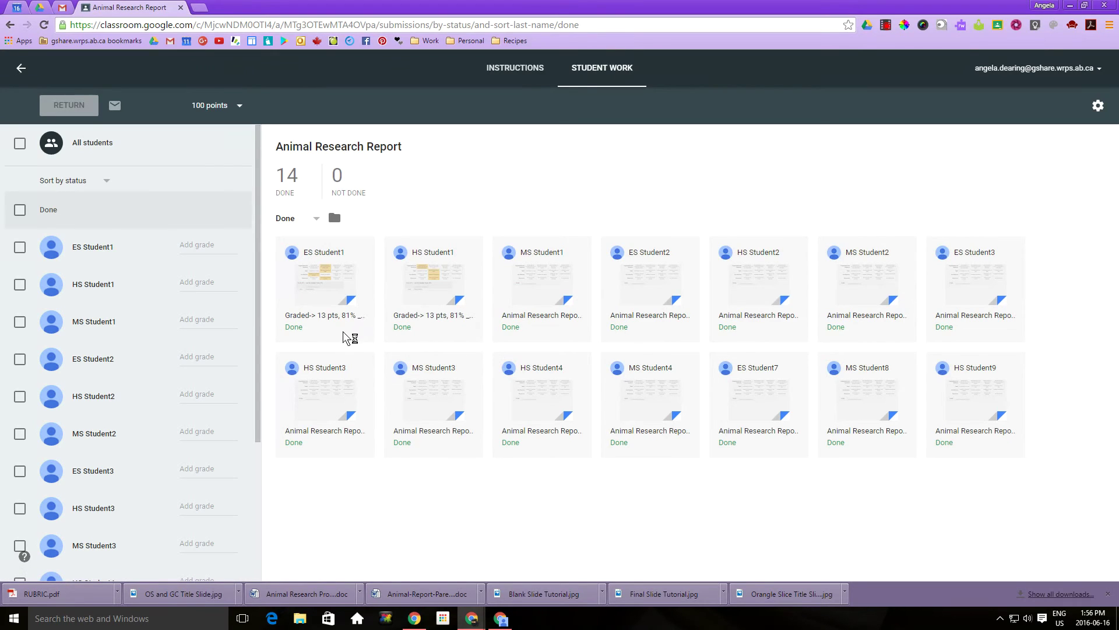
- Grade ES Student1 and HS Student1 81/100 and return both reports
left_click(194, 245)
type("81")
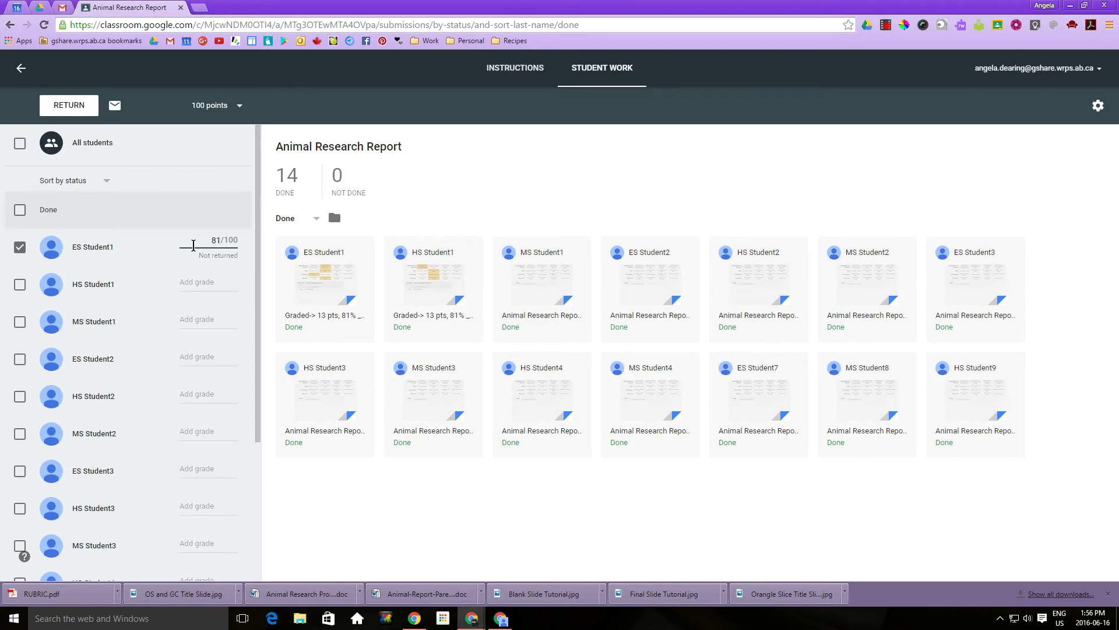
left_click(211, 287)
type("81")
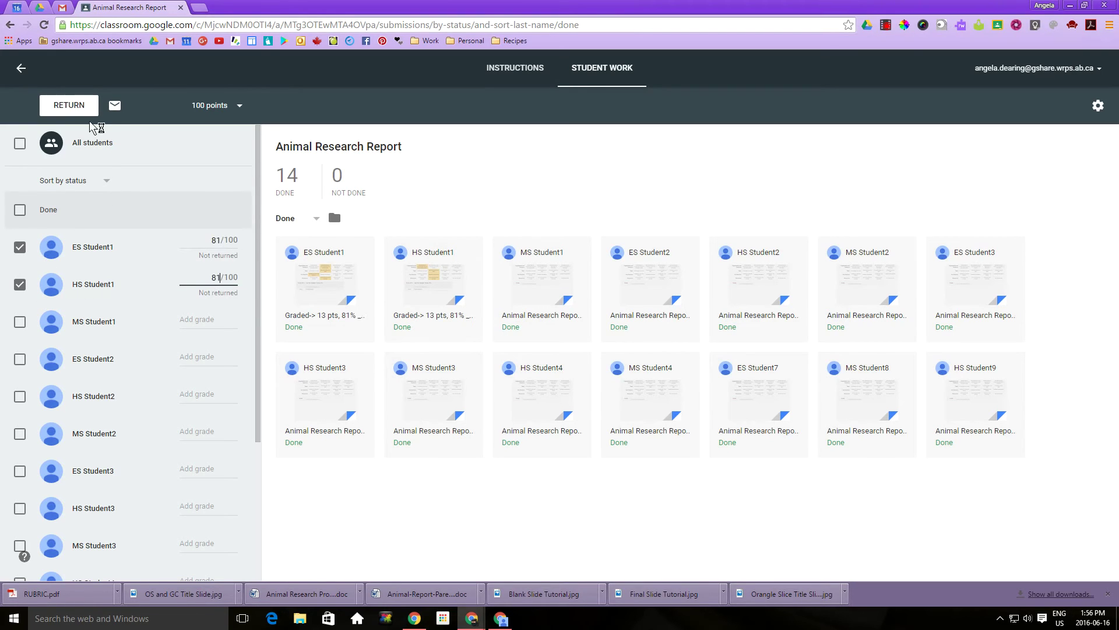
left_click(74, 107)
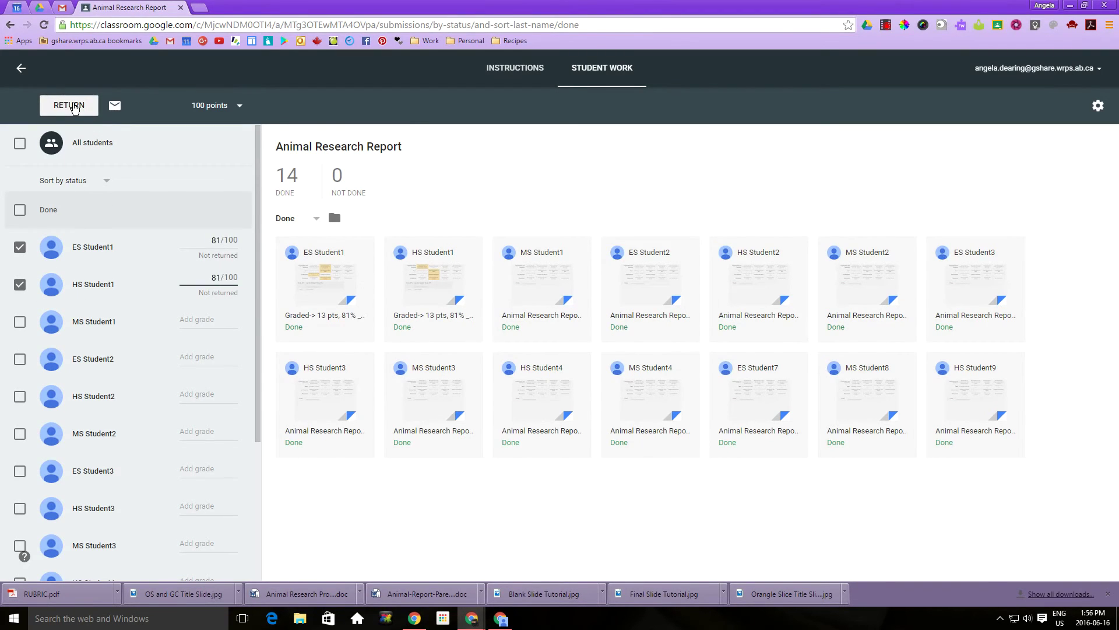
left_click(645, 383)
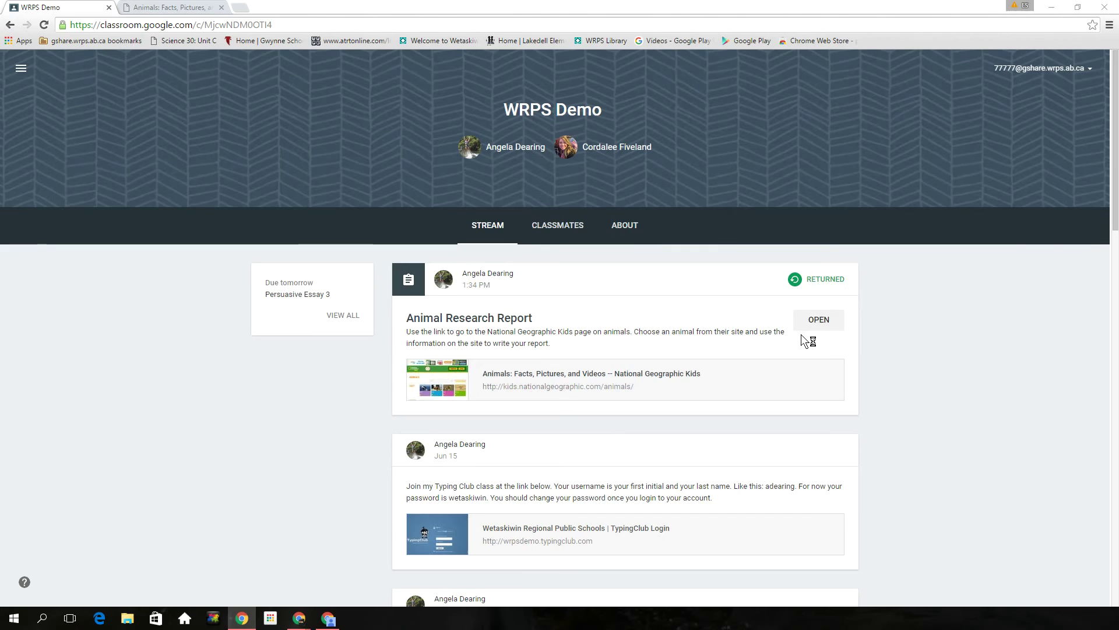
- Open the returned Animal Research Report and its graded 12 pts, 75% document
left_click(818, 319)
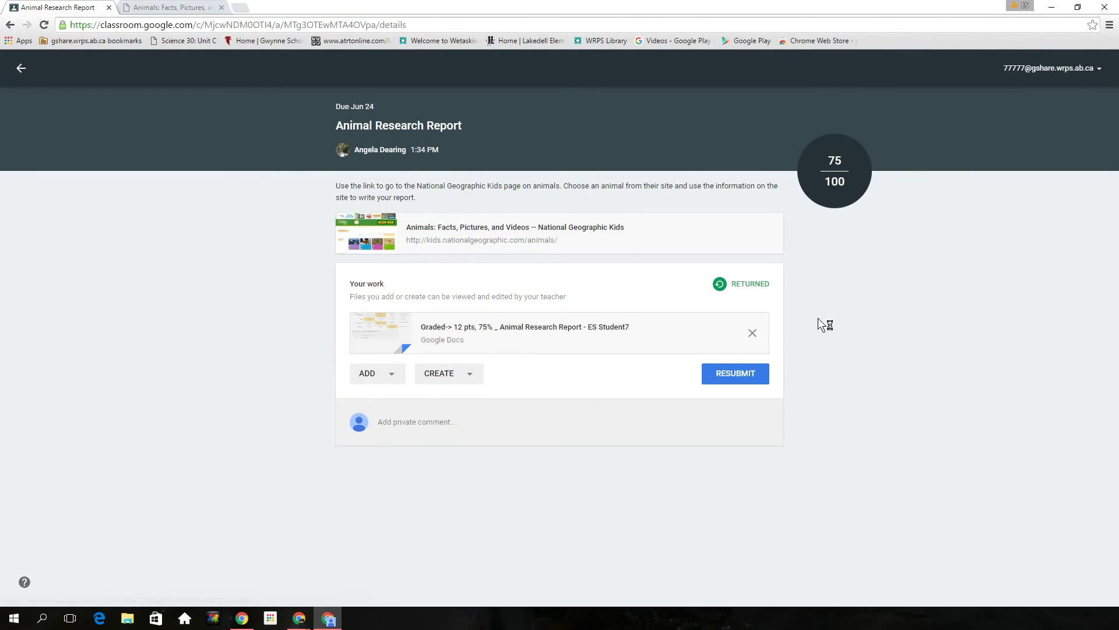
left_click(481, 334)
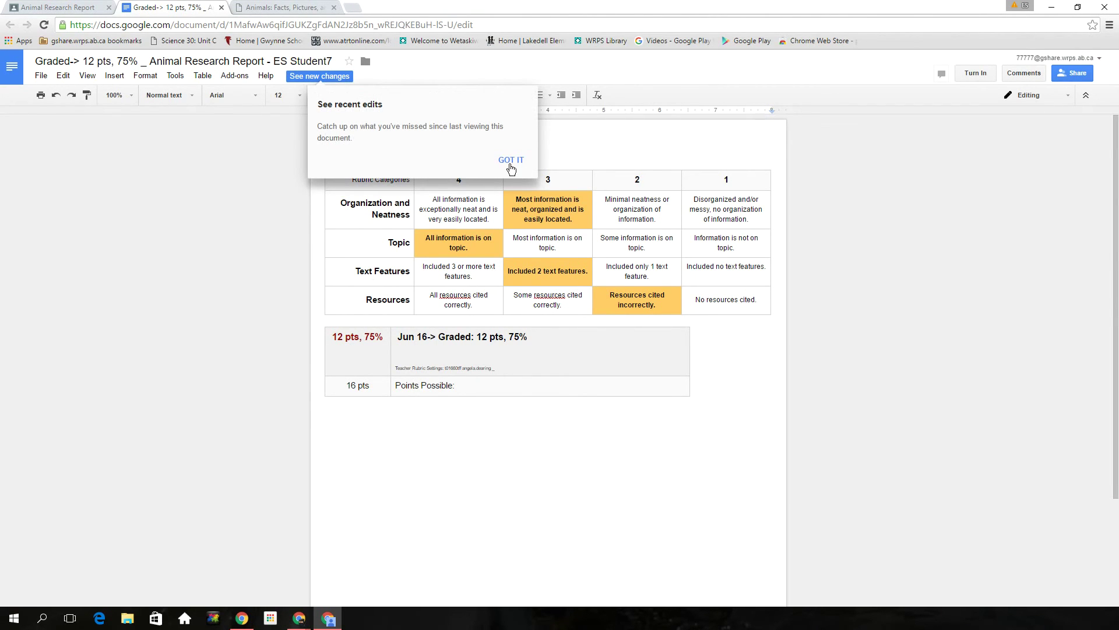
- Dismiss the See recent edits notice on the graded report
left_click(510, 161)
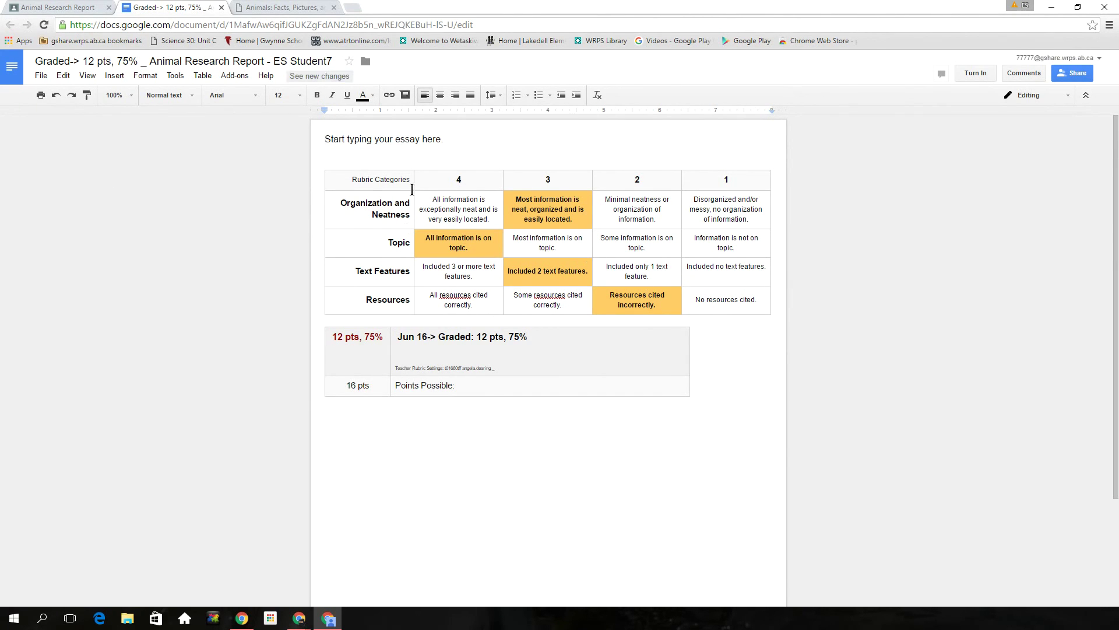
- Close the graded report tab to return to the 75/100 assignment page
left_click(222, 8)
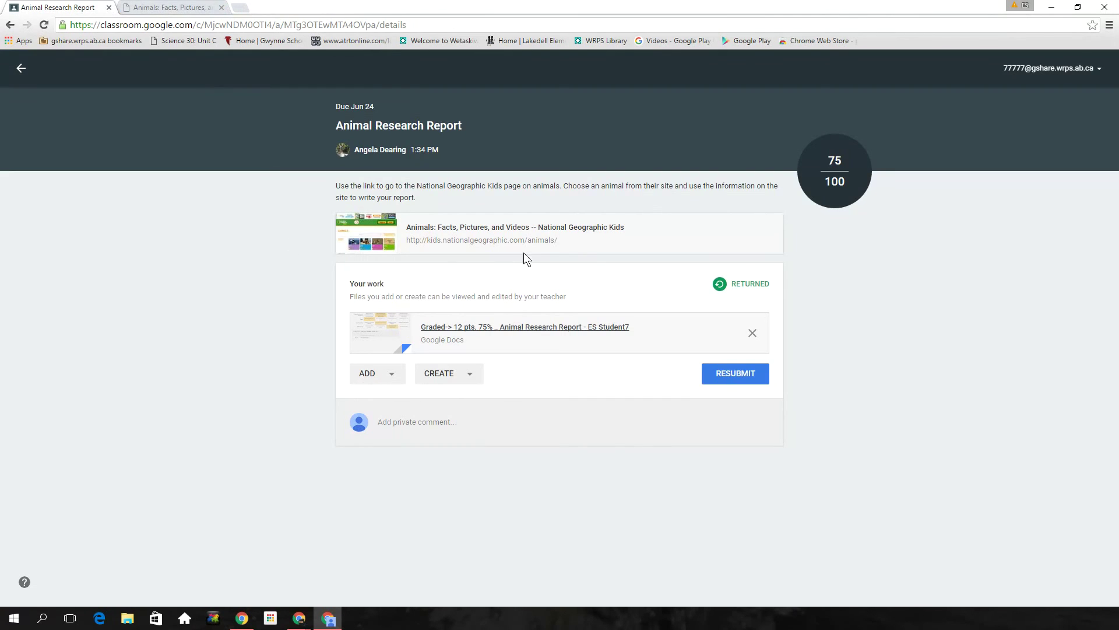